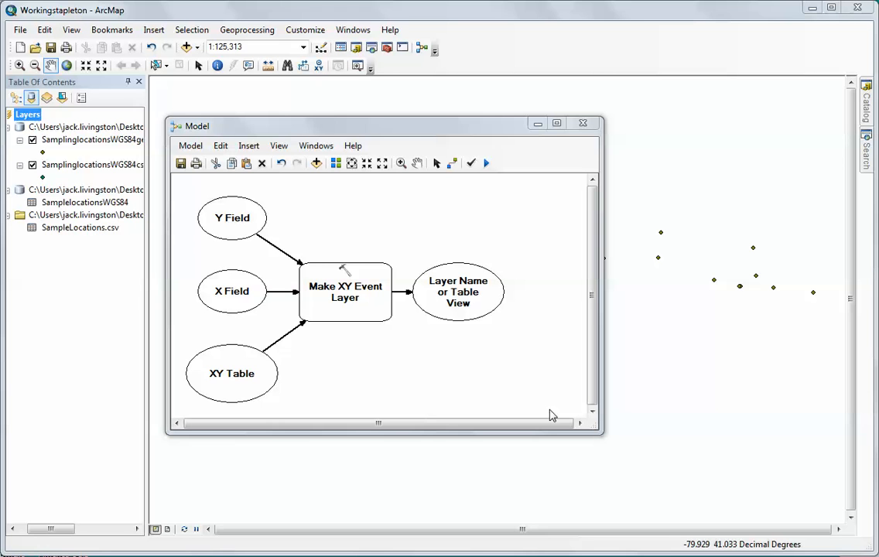
Step: Delete the XY Table, X Field and Y Field variables feeding the Make XY Event Layer tool
left_click(236, 224)
left_click(240, 289)
left_click(238, 363)
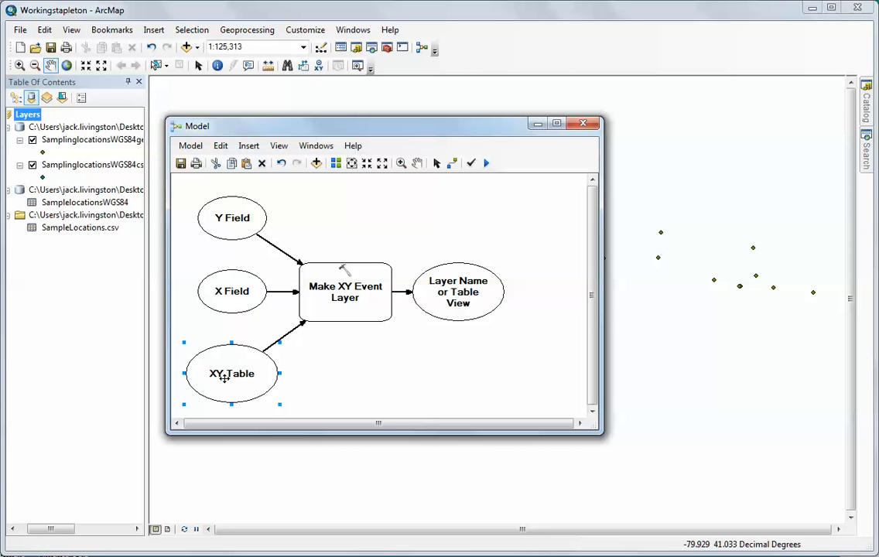
key("Delete")
left_click(230, 288)
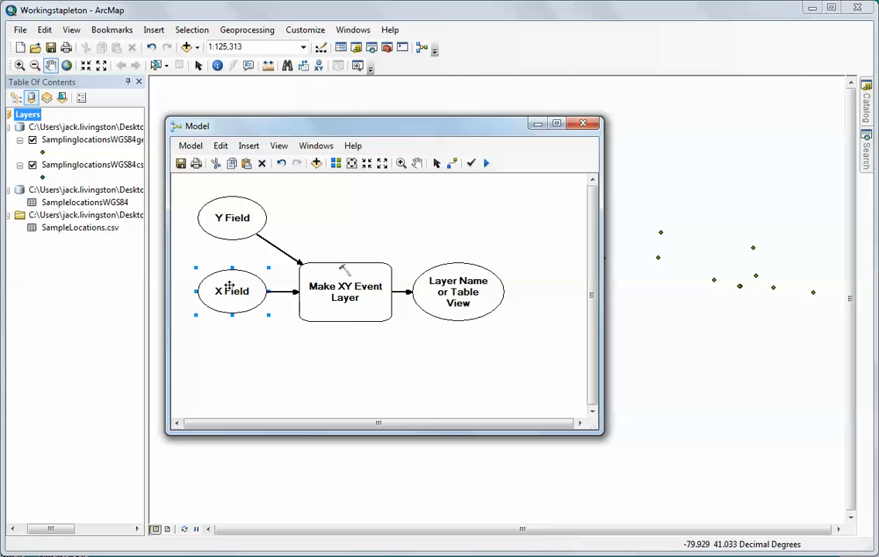
key("Delete")
left_click(230, 222)
key("Delete")
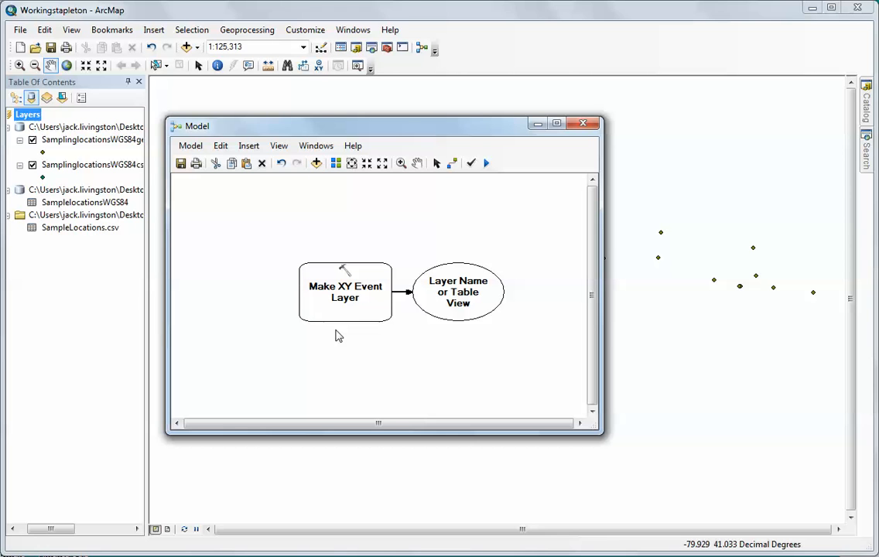
Step: Add SampleLocations.csv from the AdvGISSpring16 home folder to the model as an input data element
left_click(316, 163)
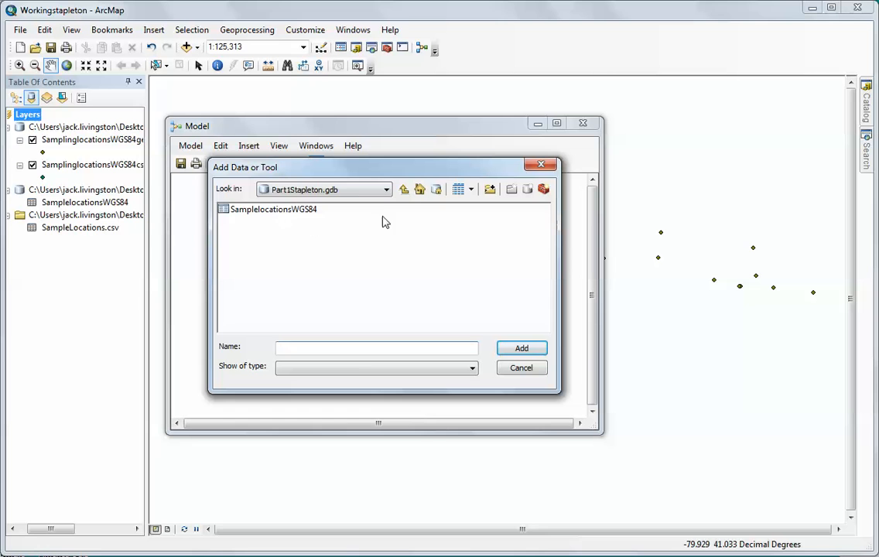
left_click(404, 190)
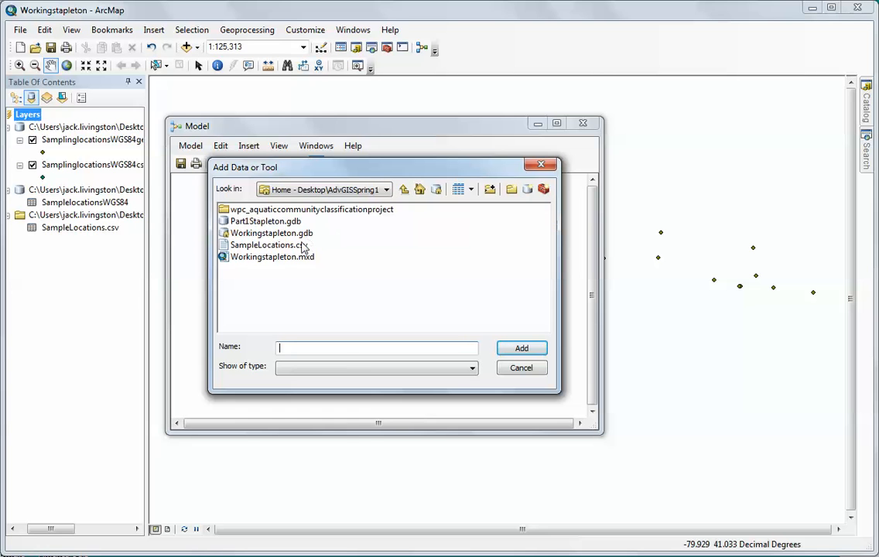
left_click(260, 244)
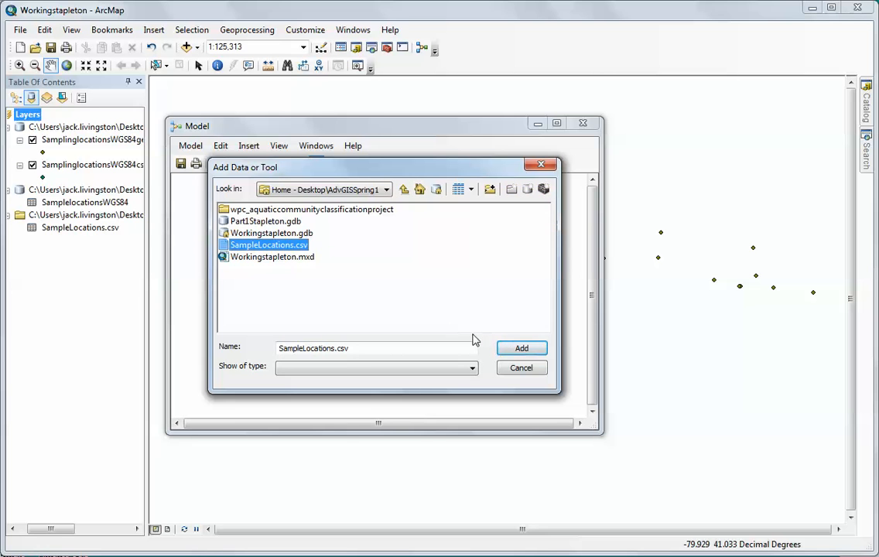
left_click(521, 348)
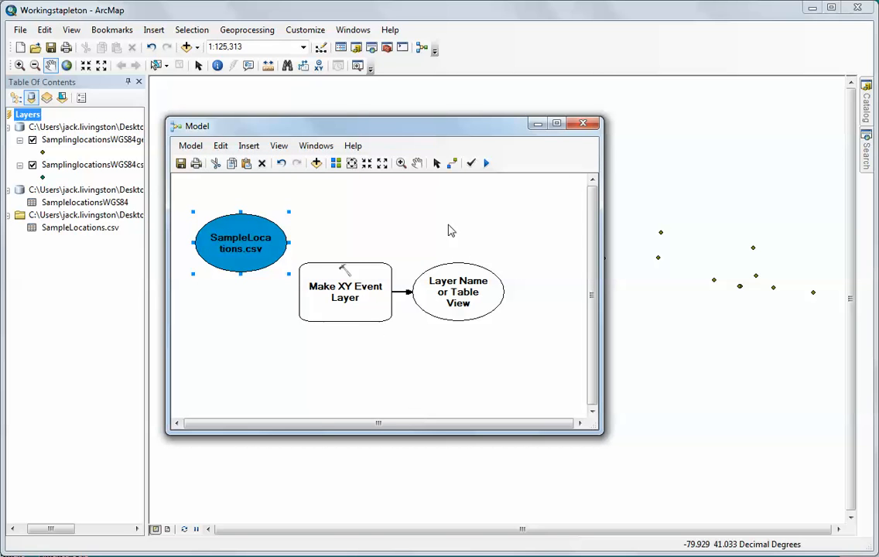
Step: Connect SampleLocations.csv to the Make XY Event Layer tool as its XY Table
left_click(451, 164)
left_click_drag(271, 242, 329, 285)
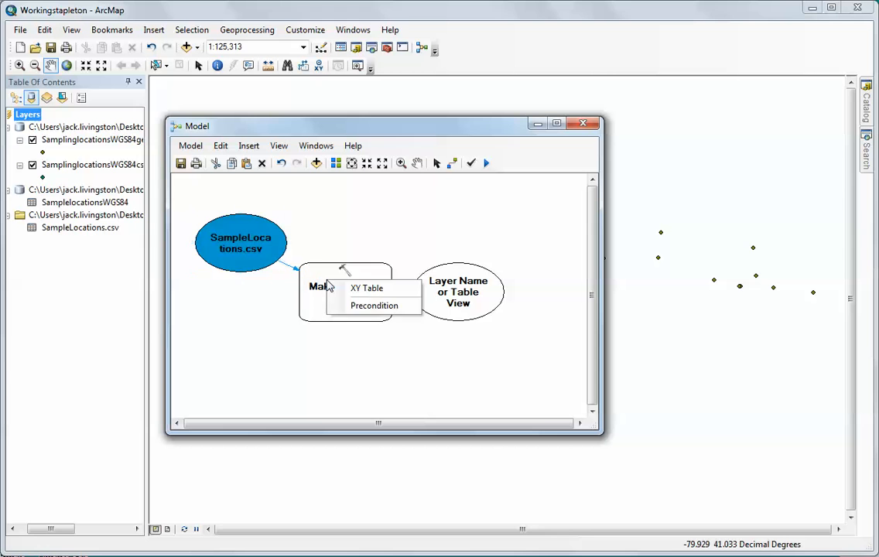
left_click(350, 287)
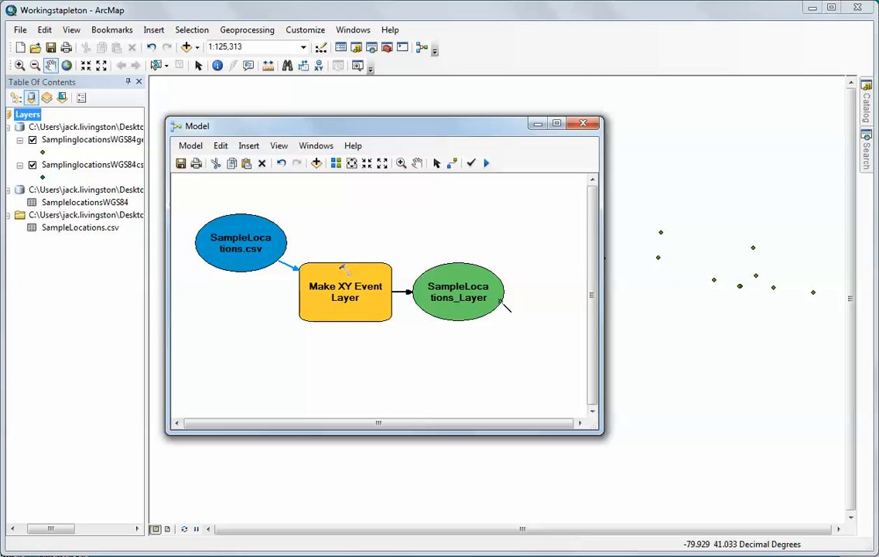
Step: Find the Feature Class to Feature Class tool, add it to the model, and connect SampleLocations_Layer as its Input Features
left_click(867, 161)
left_click_drag(703, 135, 596, 123)
type("featur")
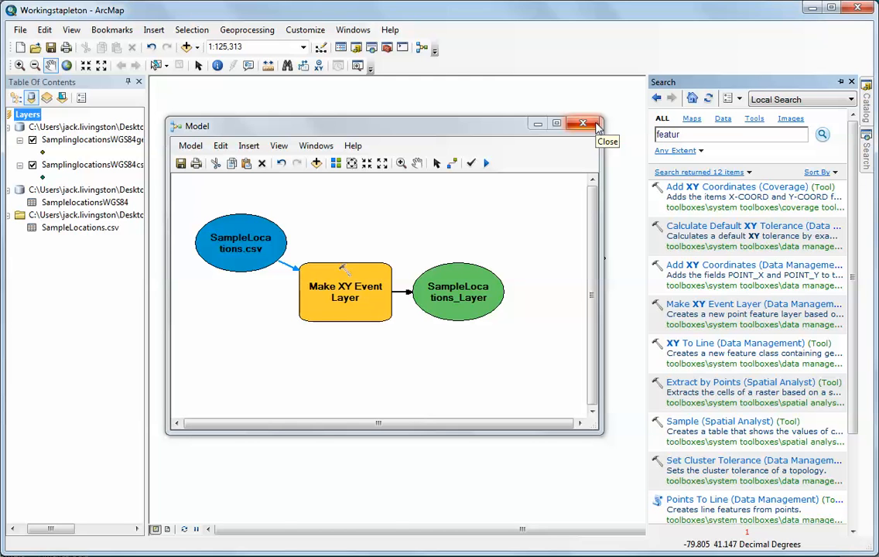
type("e class to feature class")
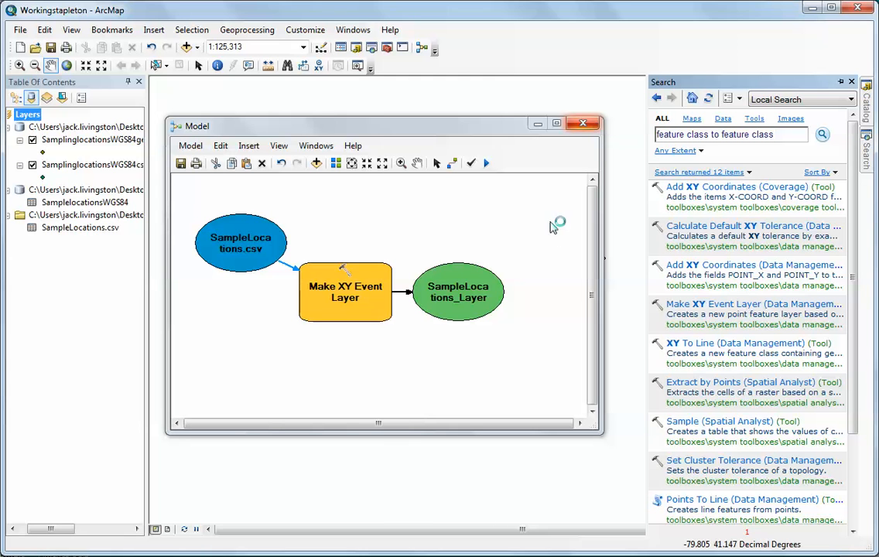
key("Return")
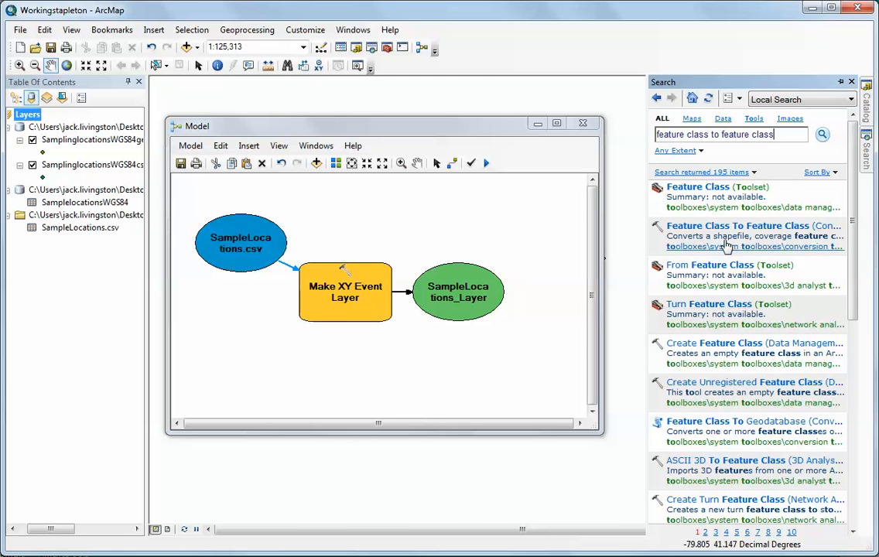
left_click_drag(662, 232, 492, 365)
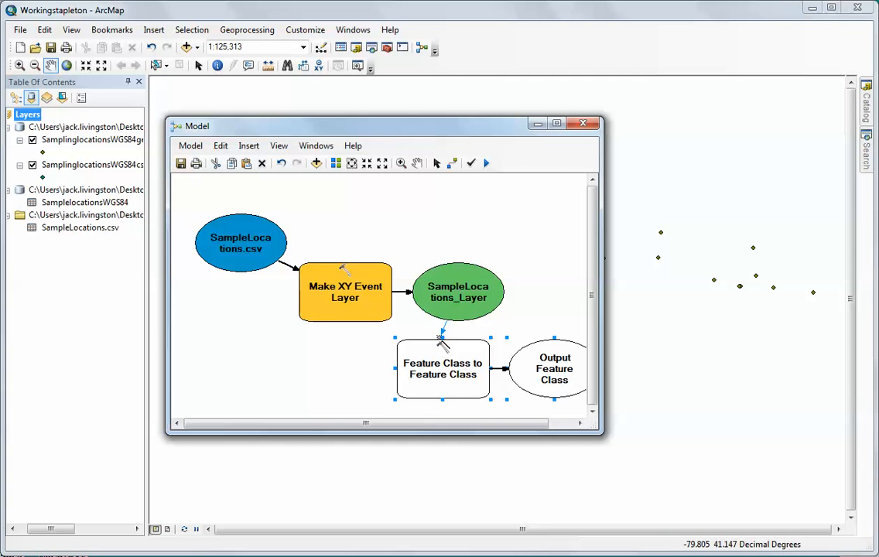
left_click_drag(462, 290, 435, 353)
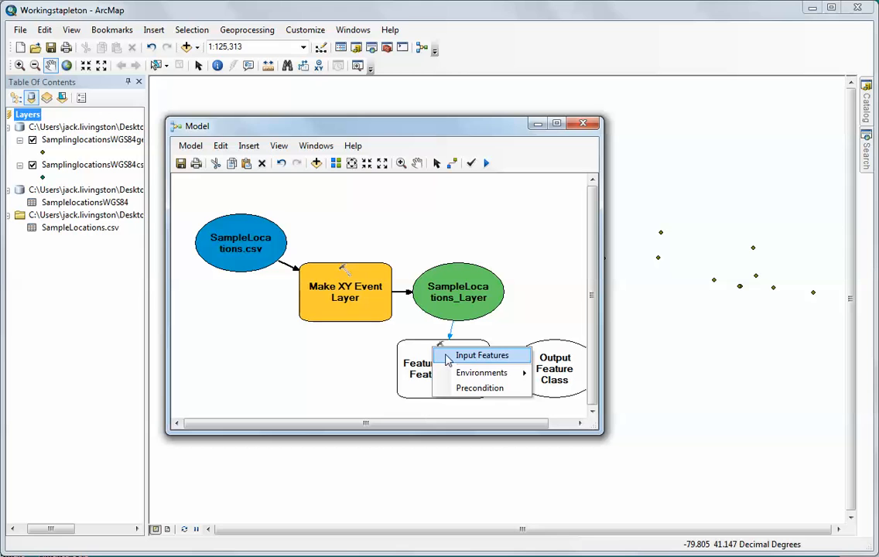
left_click(450, 356)
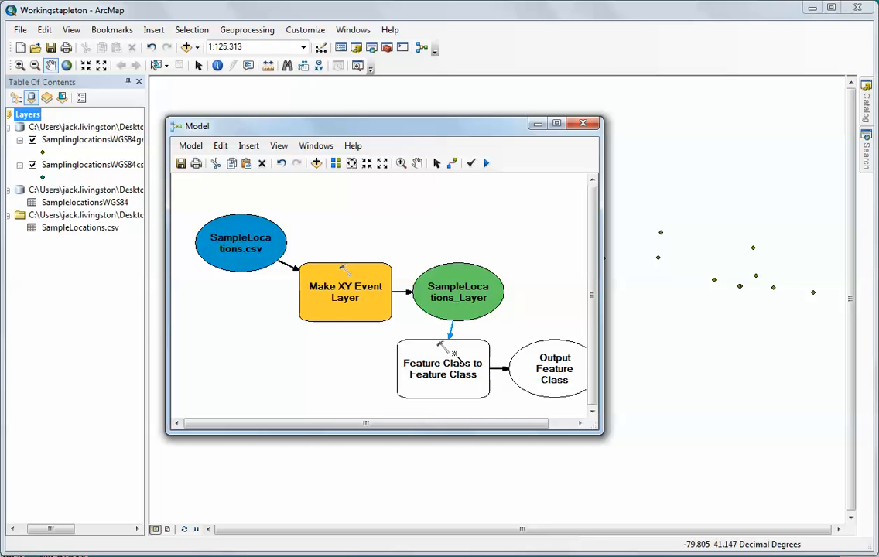
right_click(455, 354)
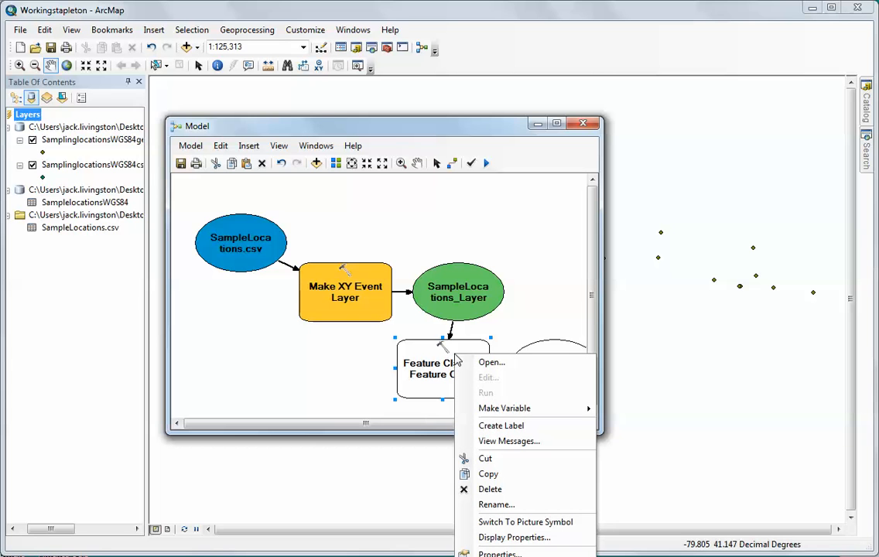
mouse_move(499, 414)
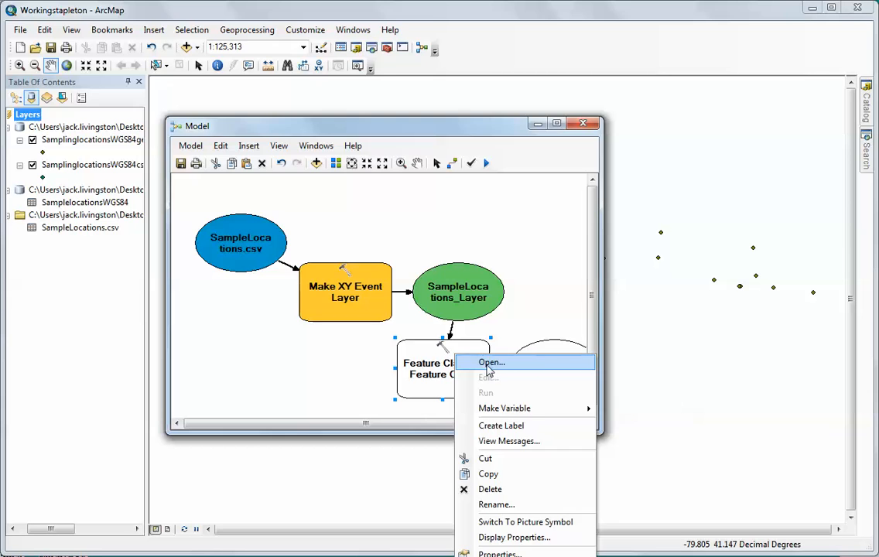
left_click(491, 362)
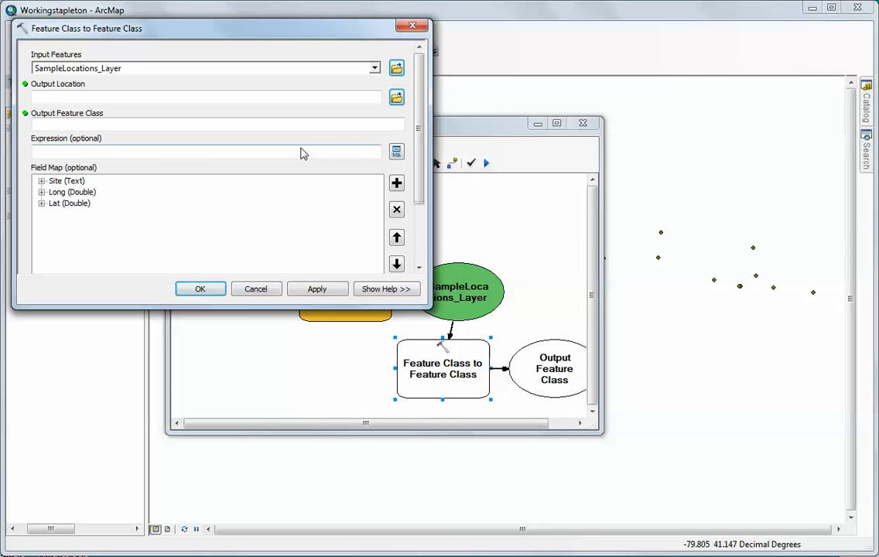
left_click(412, 25)
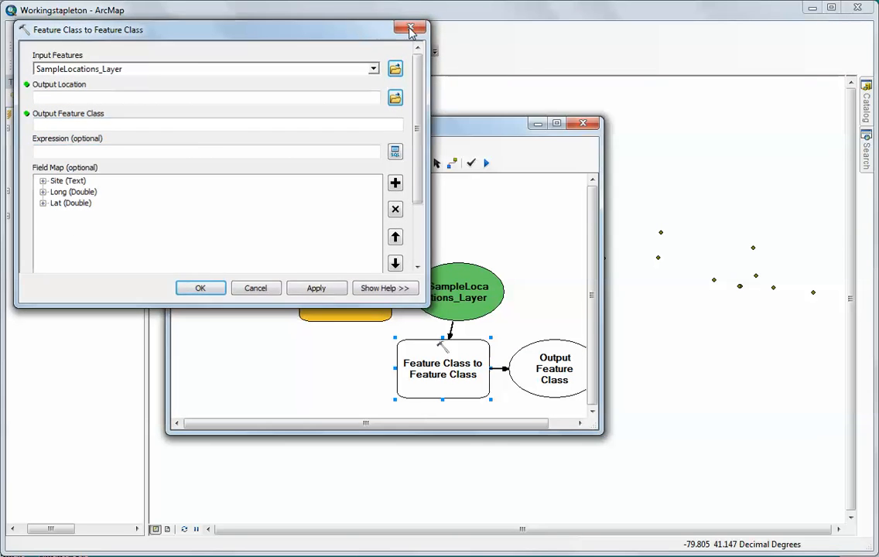
Step: Configure Feature Class to Feature Class with Workingstapleton.gdb as output location and Samplinglocations as output feature class
right_click(436, 370)
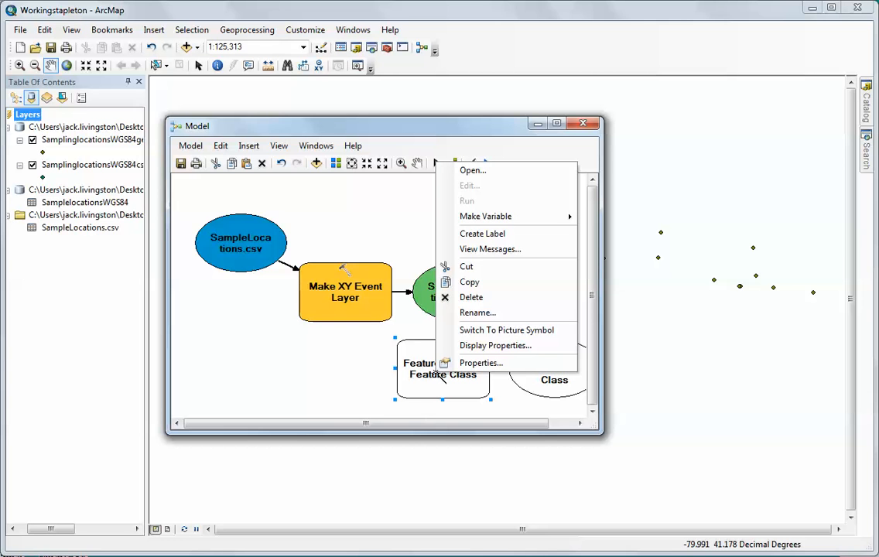
left_click(473, 170)
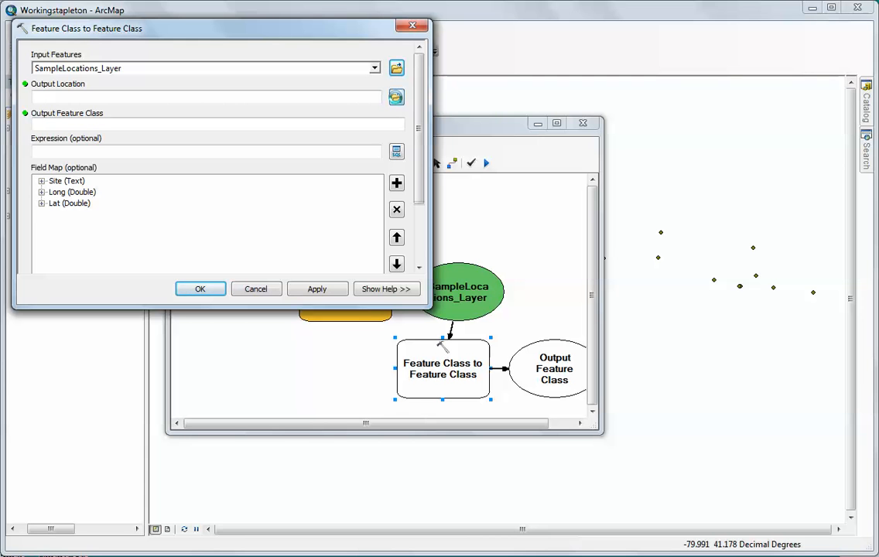
left_click(396, 99)
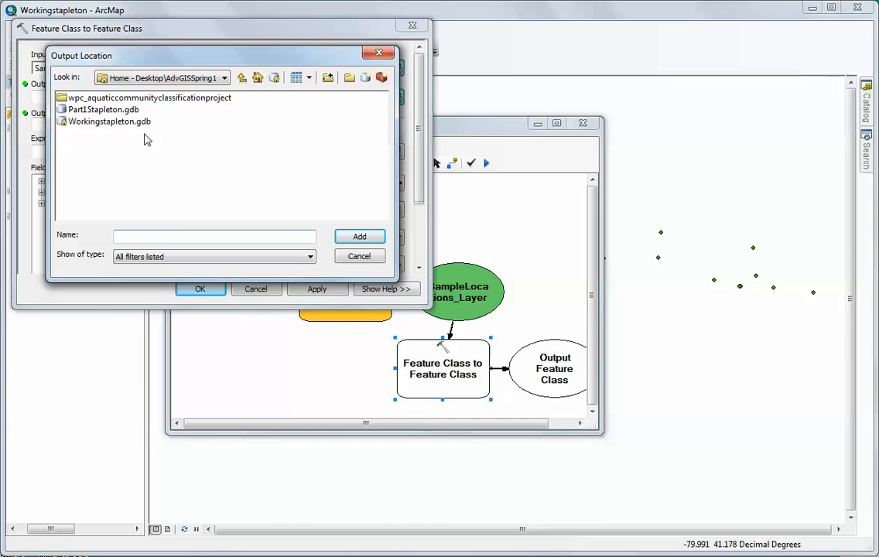
left_click(105, 122)
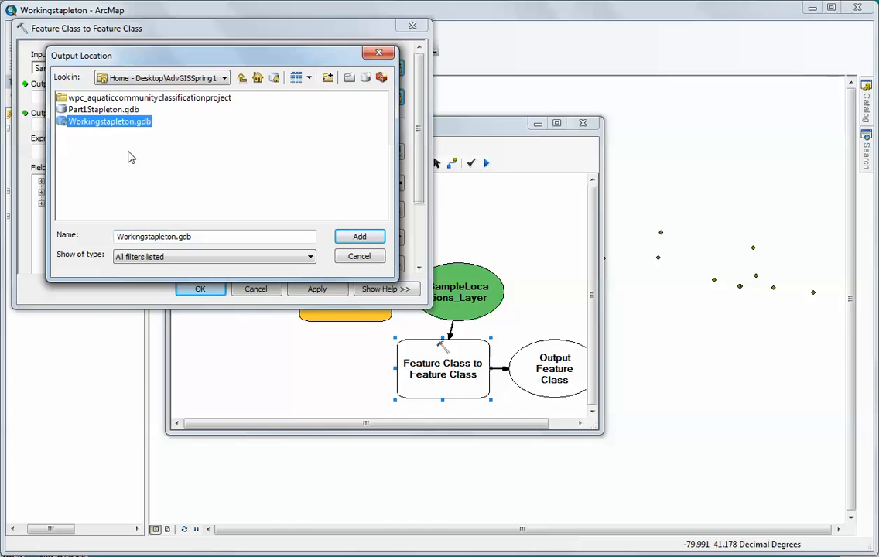
left_click(353, 239)
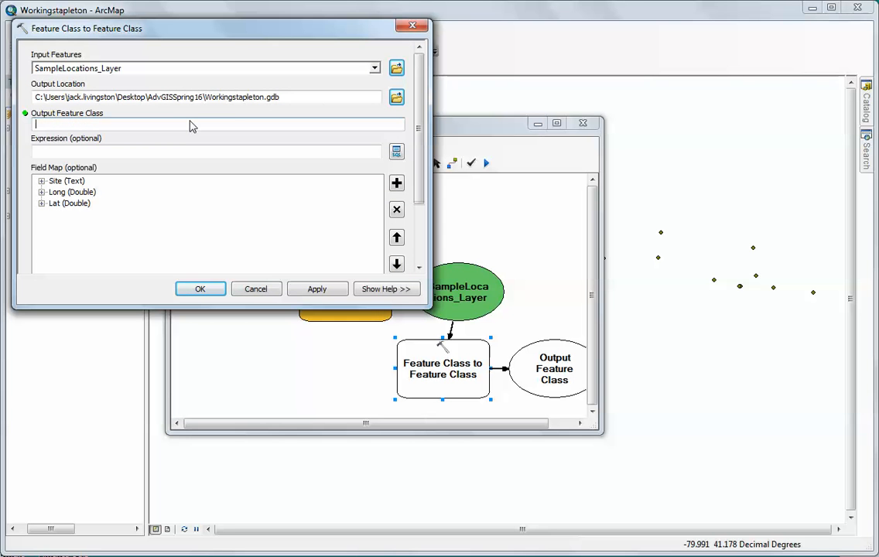
left_click_drag(242, 34, 397, 118)
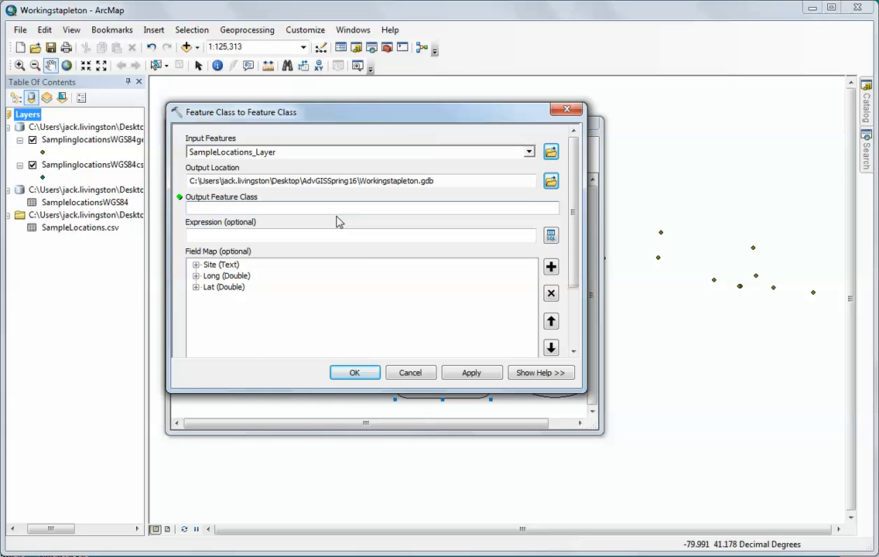
type("Samplinglocagti")
left_click(353, 373)
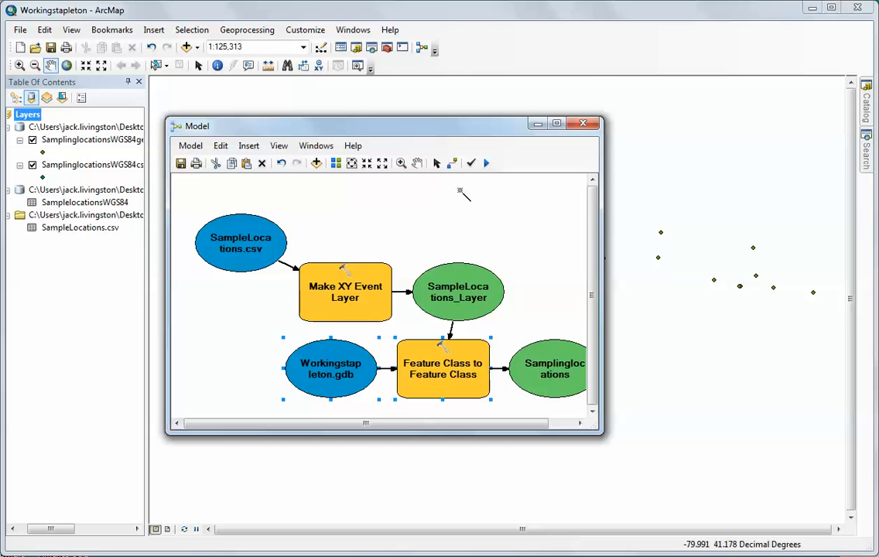
Step: Auto-arrange the model diagram, enlarge the model window to fit all elements, and clear the selection
left_click(336, 164)
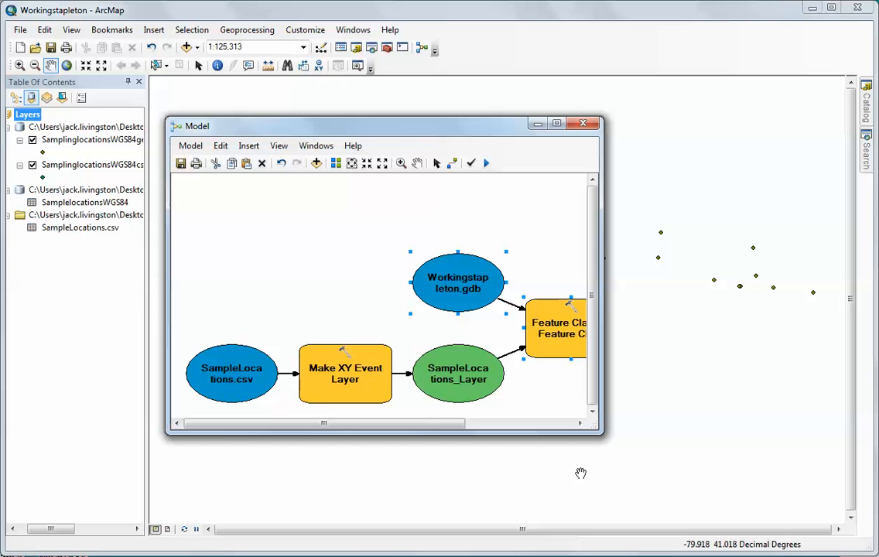
left_click_drag(604, 437, 777, 481)
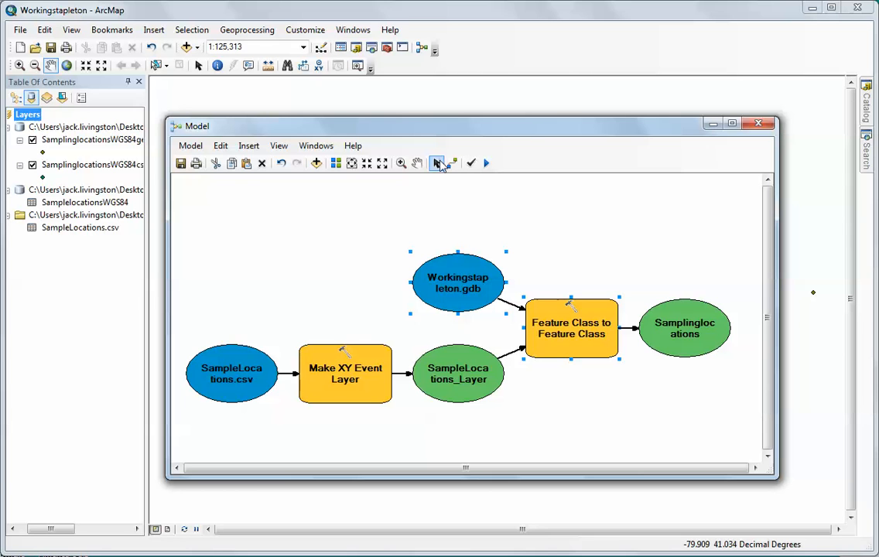
left_click(422, 250)
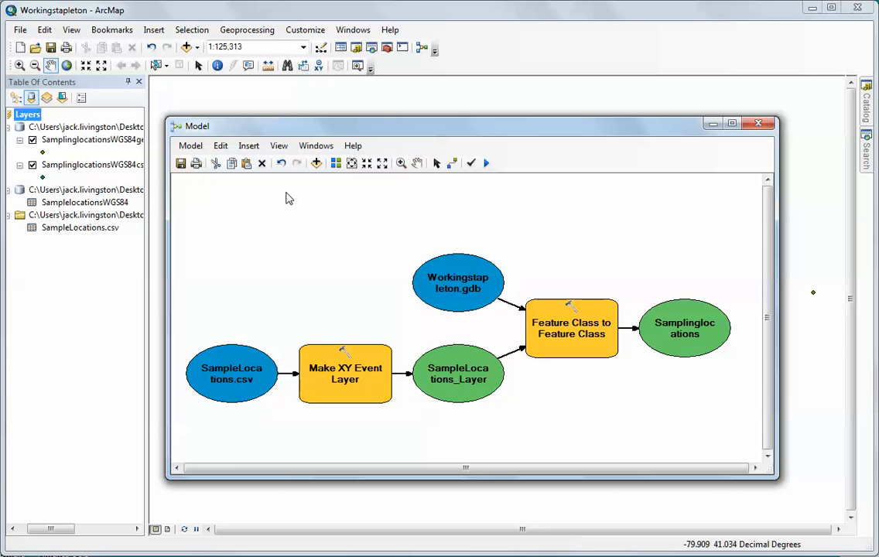
Step: Examine the model's diagram properties for general, layout and symbology settings, and apply symbology Style 1
left_click(191, 147)
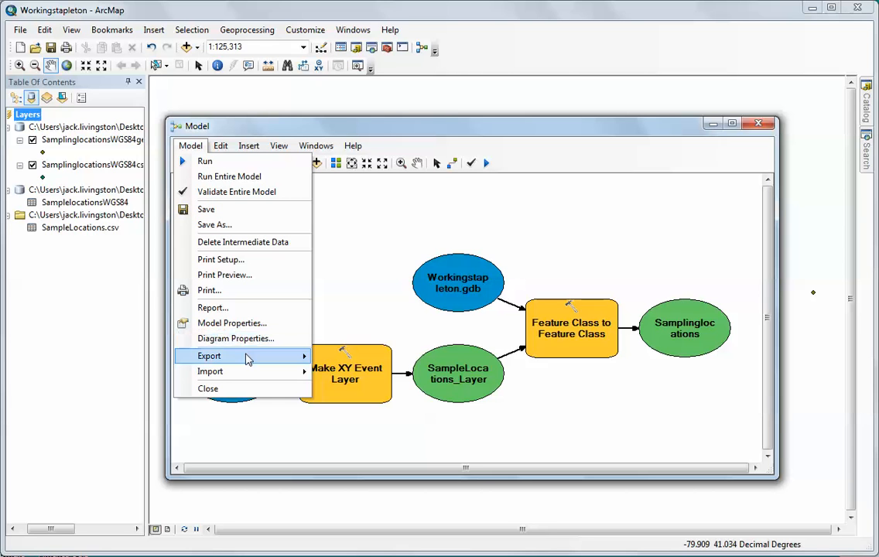
mouse_move(247, 362)
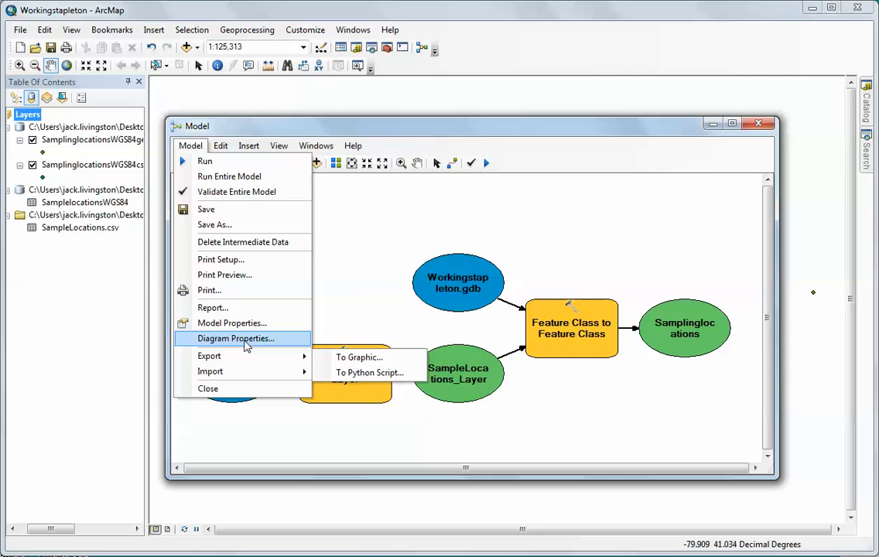
left_click(240, 339)
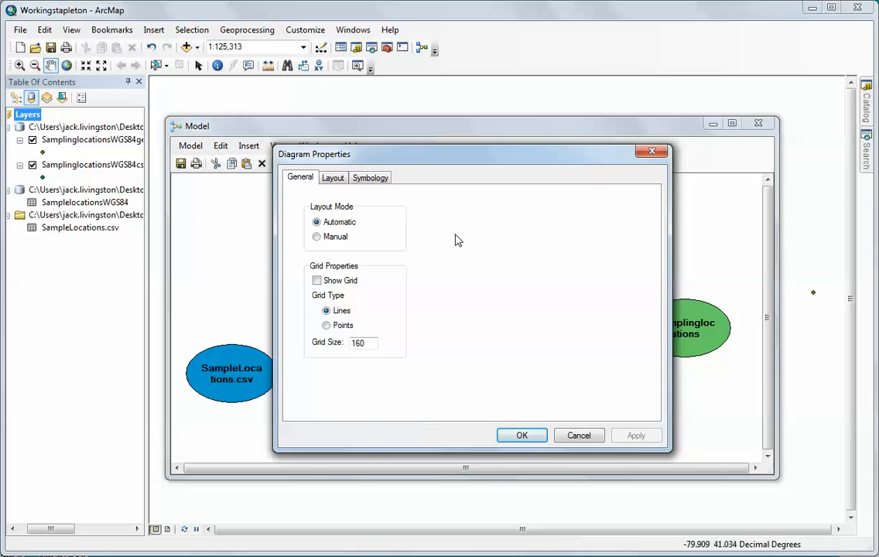
left_click(334, 179)
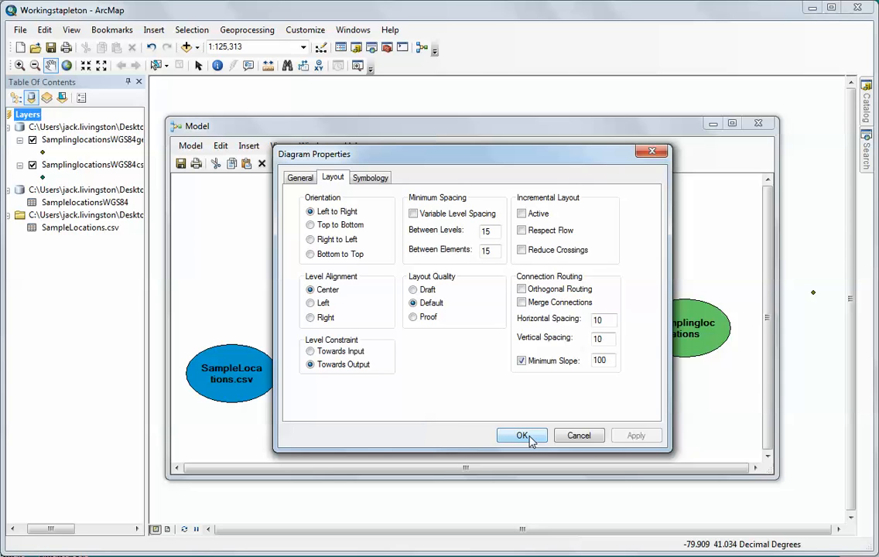
left_click(371, 178)
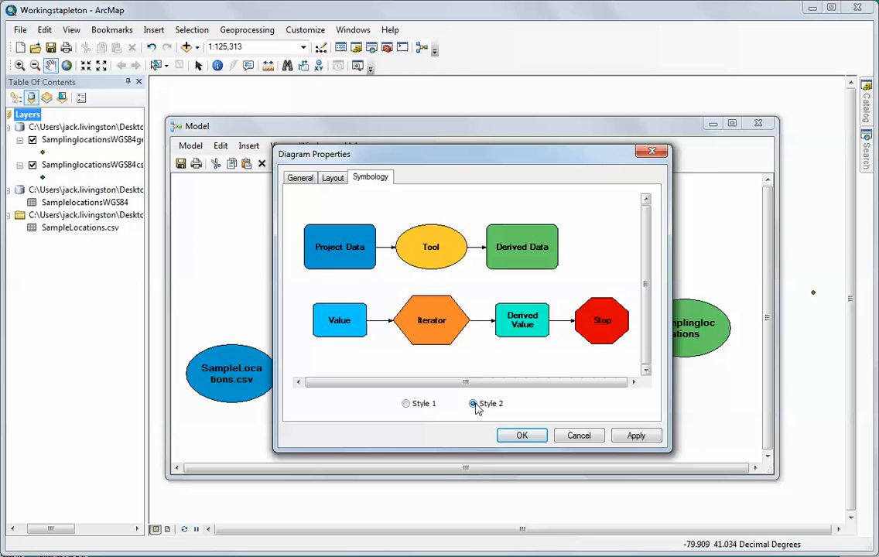
left_click(406, 404)
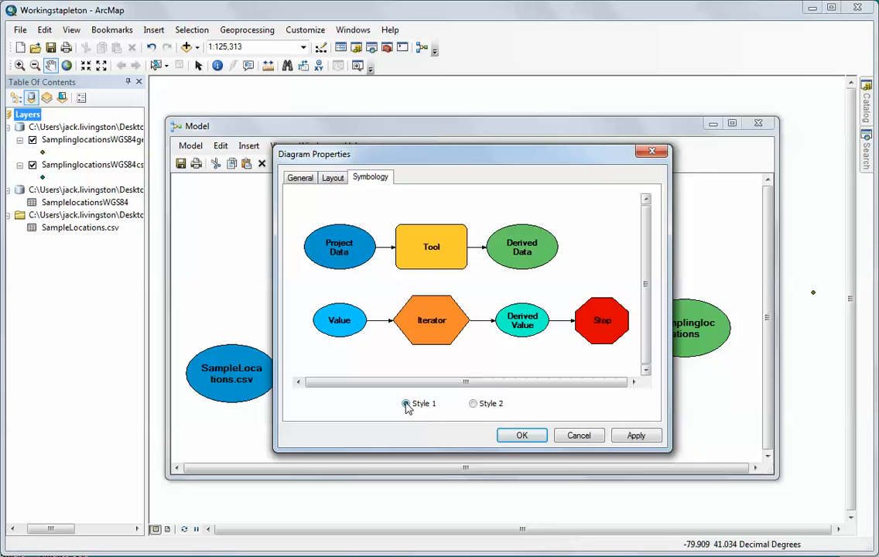
left_click(635, 438)
left_click(522, 437)
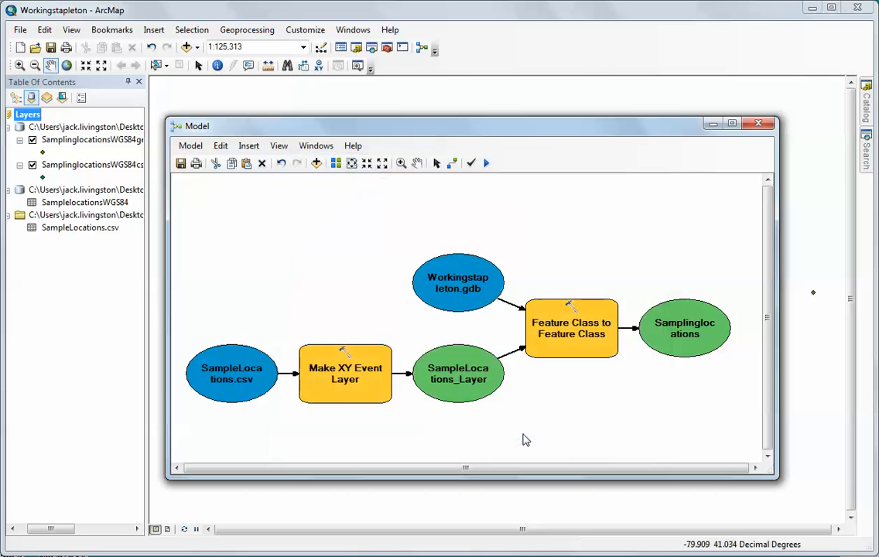